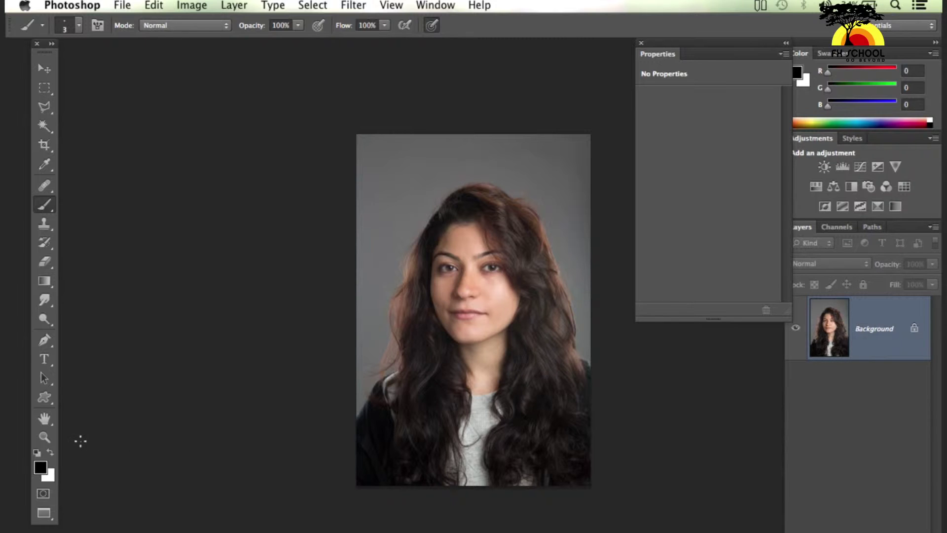
- Zoom into the portrait's upper-left area, then back out to show the whole face
left_click(45, 437)
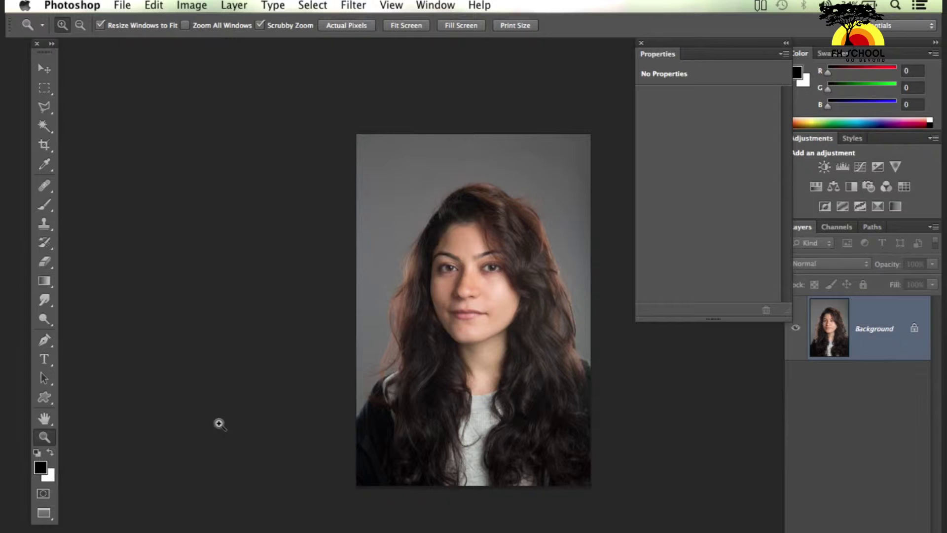
mouse_move(390, 190)
left_mouse_down()
mouse_move(516, 360)
mouse_move(458, 266)
left_mouse_up()
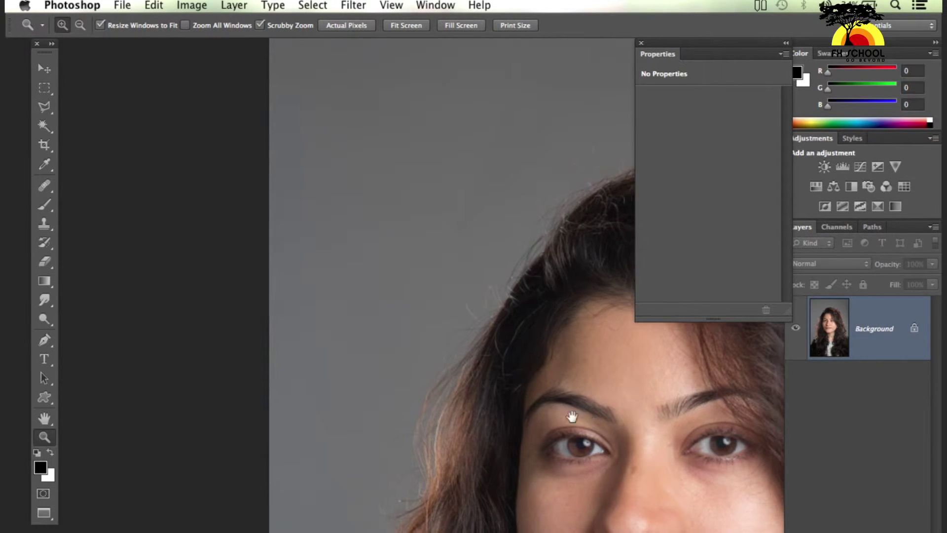
left_click_drag(574, 398, 400, 405)
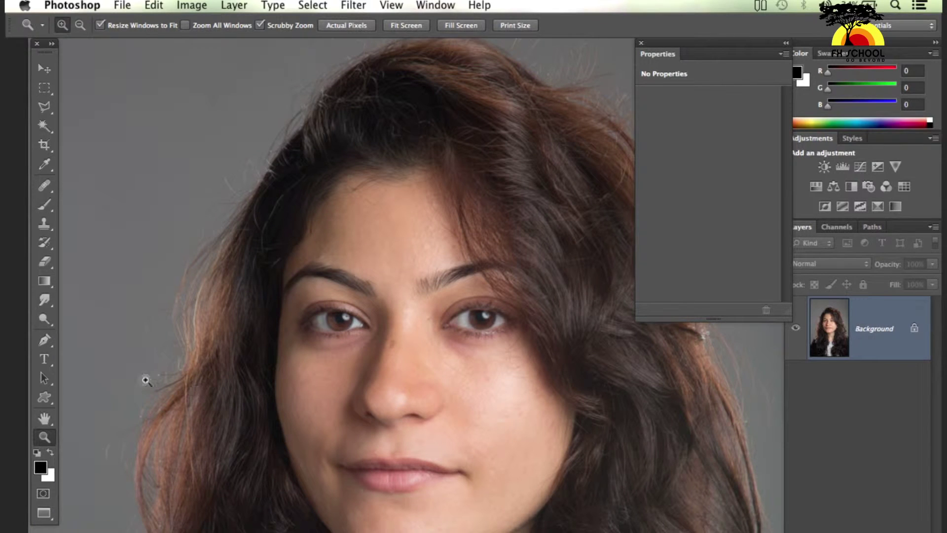
left_click(44, 68)
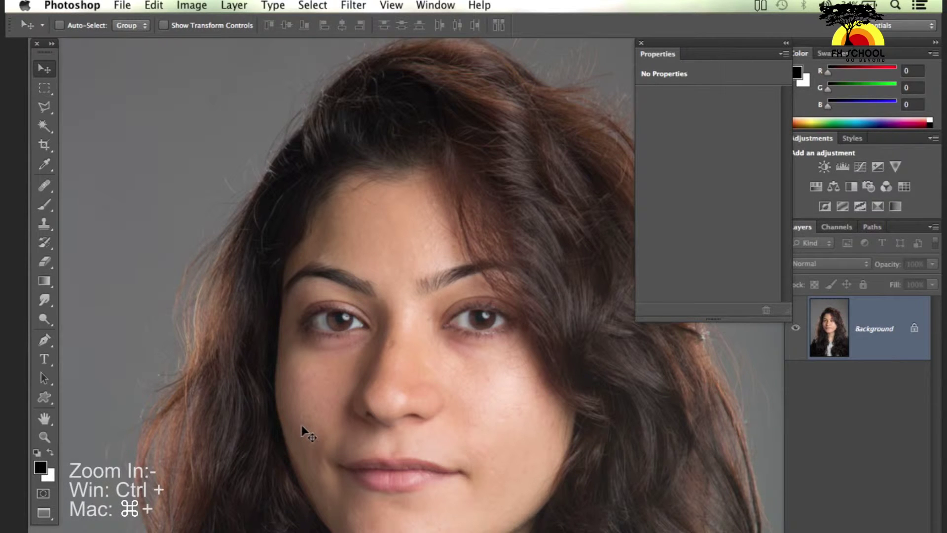
- Zoom to a close-up of the eyes with Cmd+plus, then back out to the full face
key("super+plus")
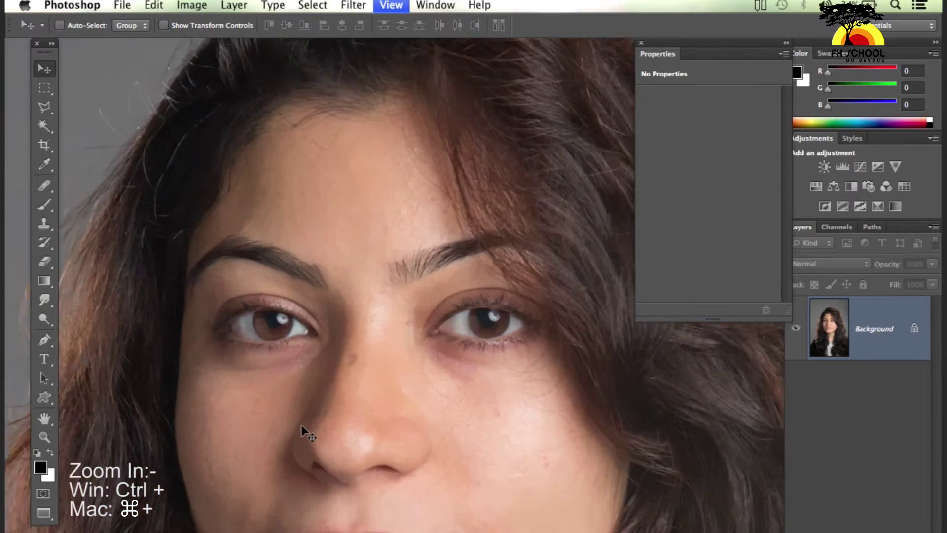
key("super+plus")
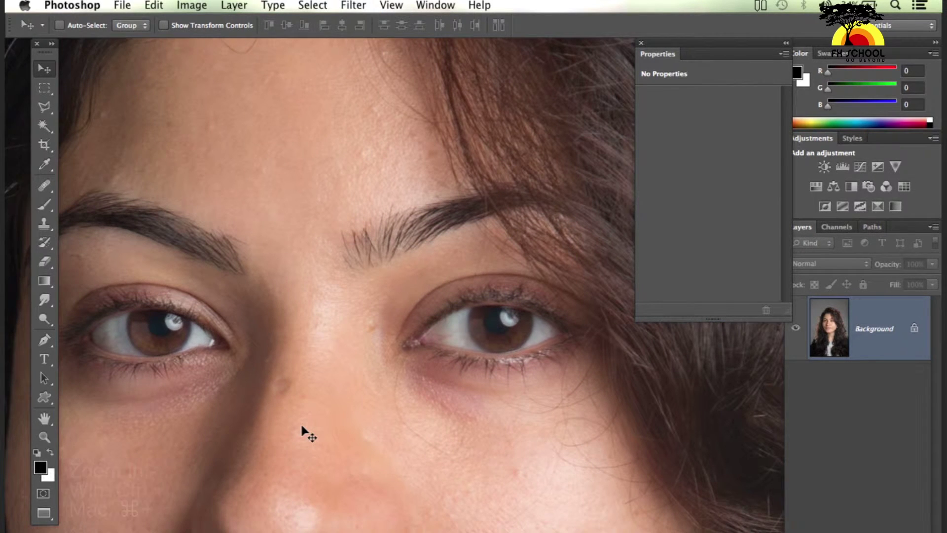
key("super+minus")
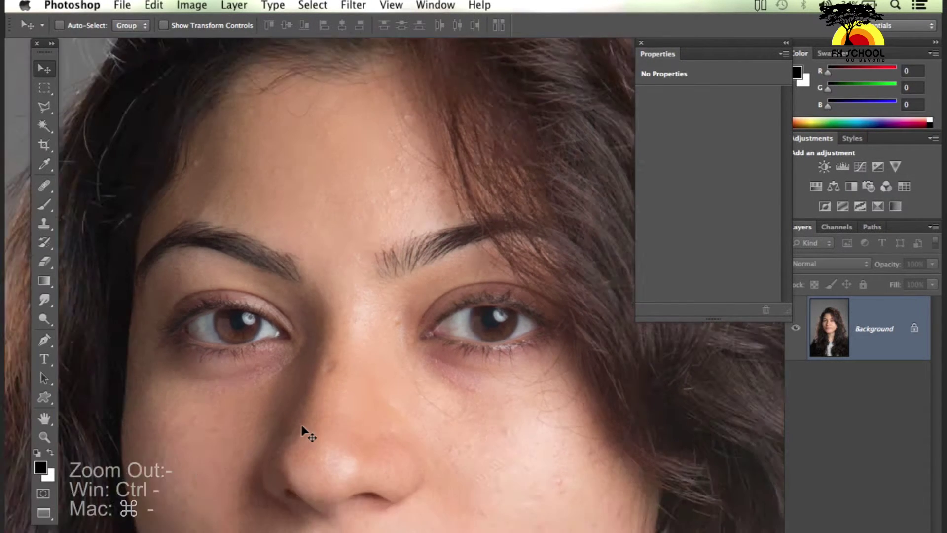
key("super+minus")
key("super+minus")
key("super+minus")
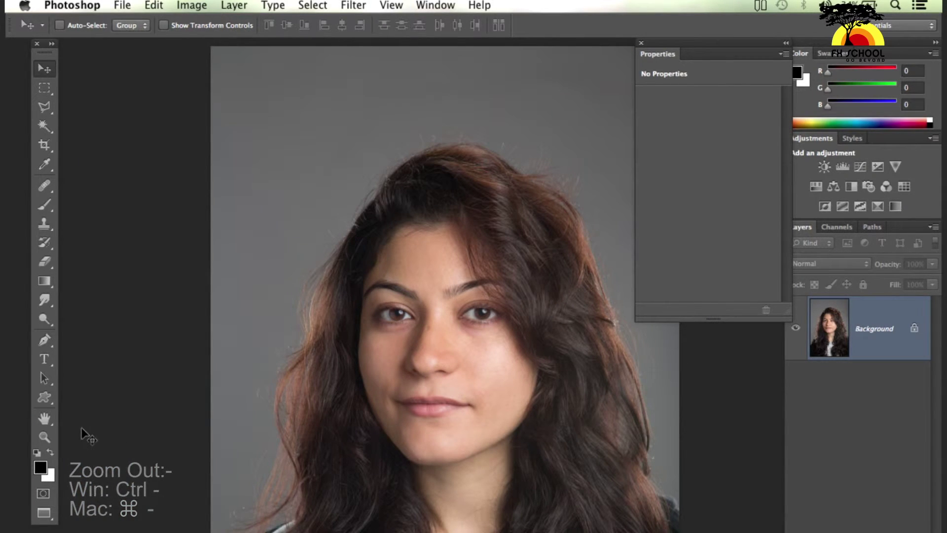
- Zoom one step into the face, close the Properties panel, and fit the whole portrait on screen
left_click(43, 437)
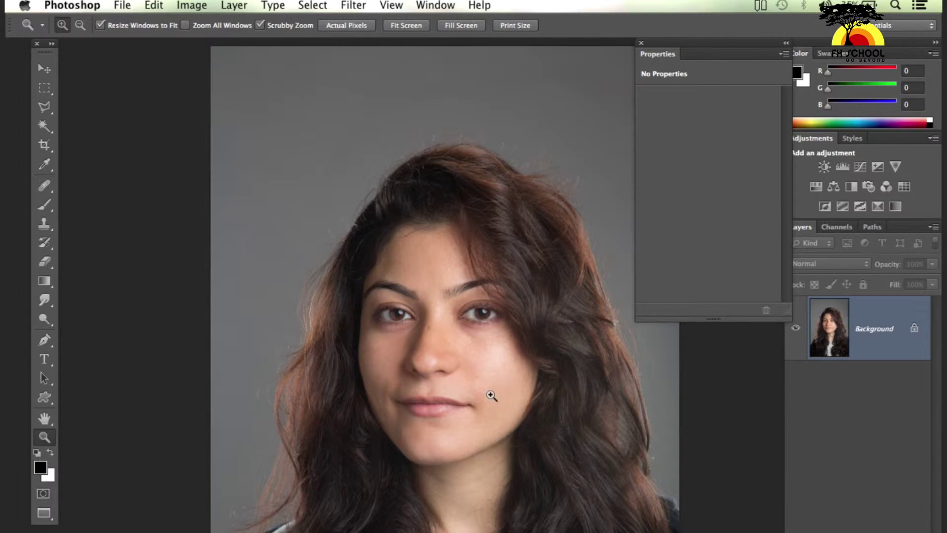
left_click(443, 398)
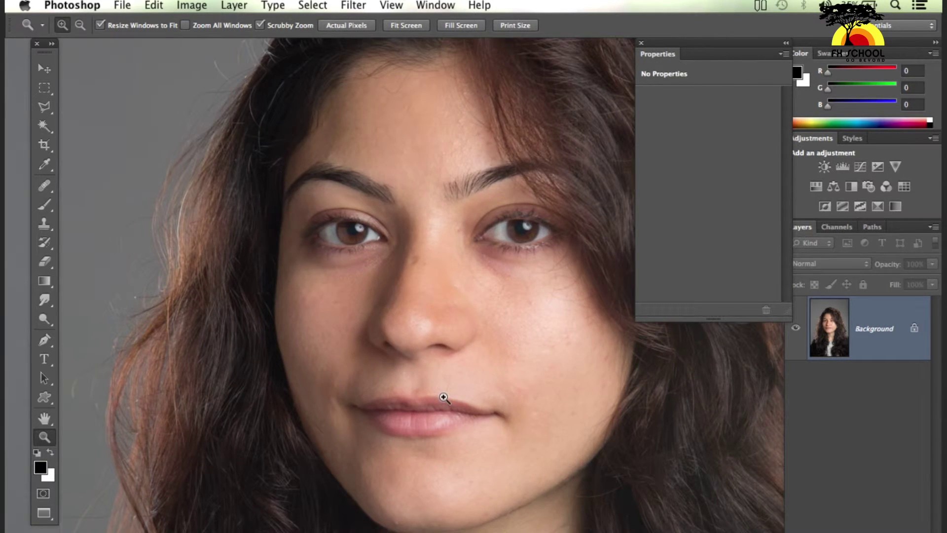
left_click(641, 43)
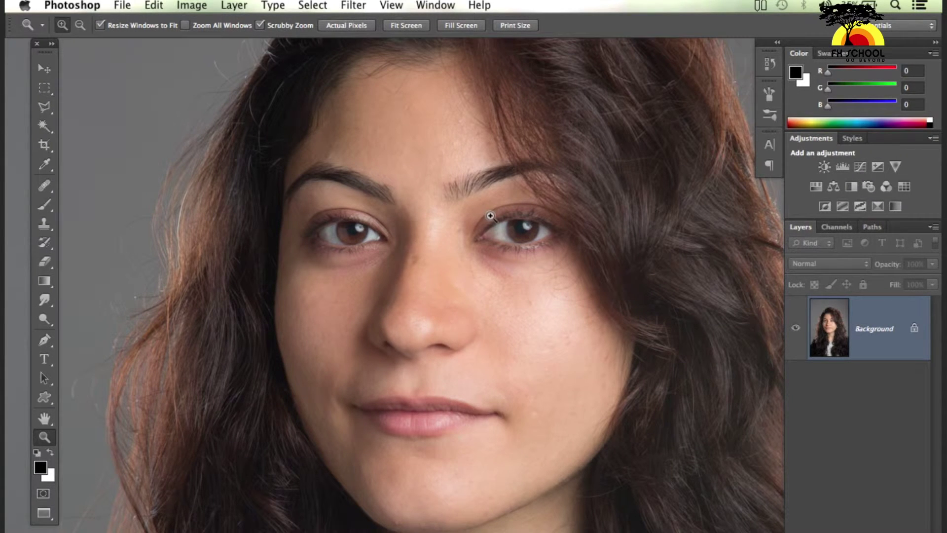
key("ctrl+0")
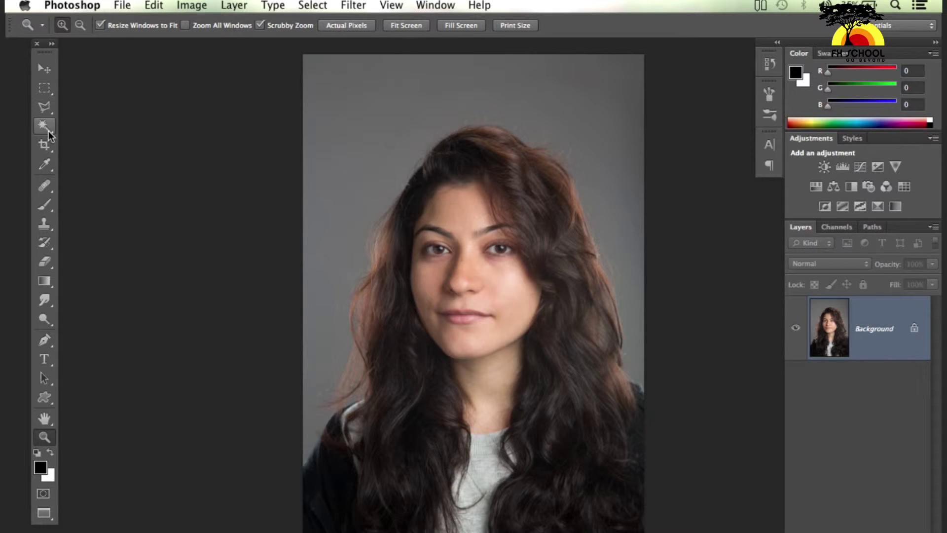
- Crop the portrait to a 2 x 3 (4 x 6) ratio, tightening the frame from the top-left
left_click(45, 148)
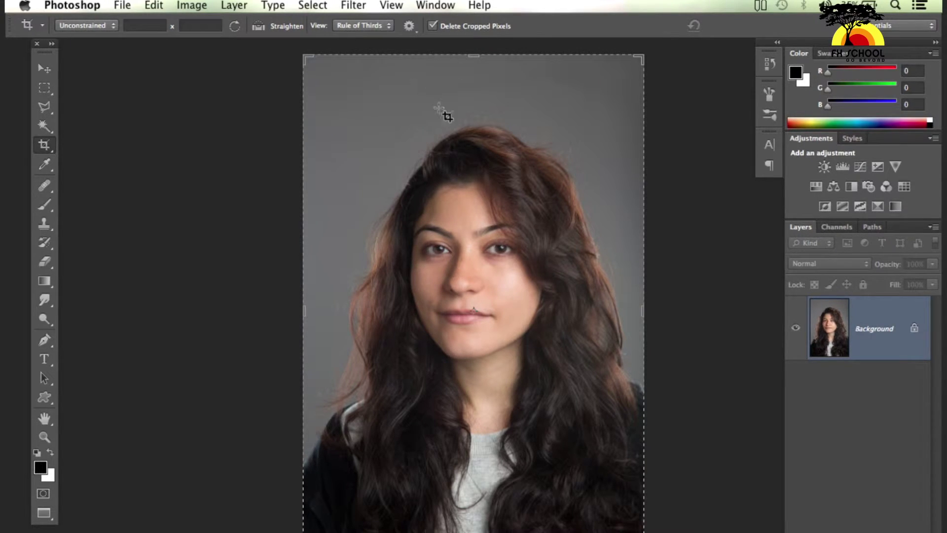
left_click(97, 29)
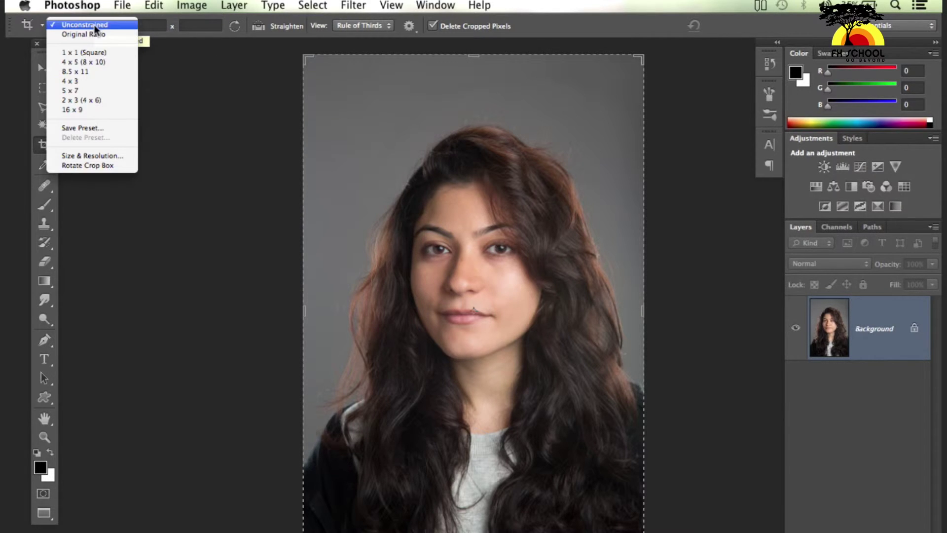
left_click(90, 100)
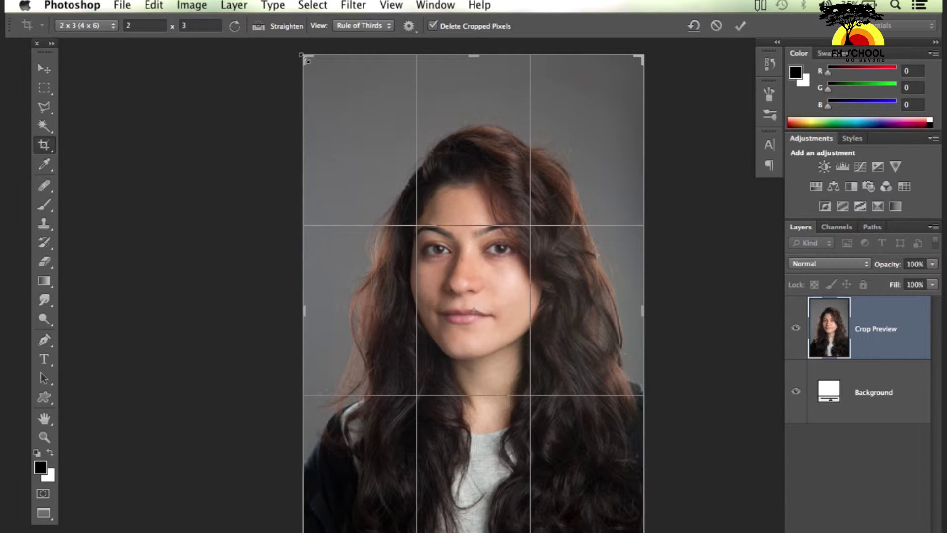
left_click_drag(305, 57, 314, 73)
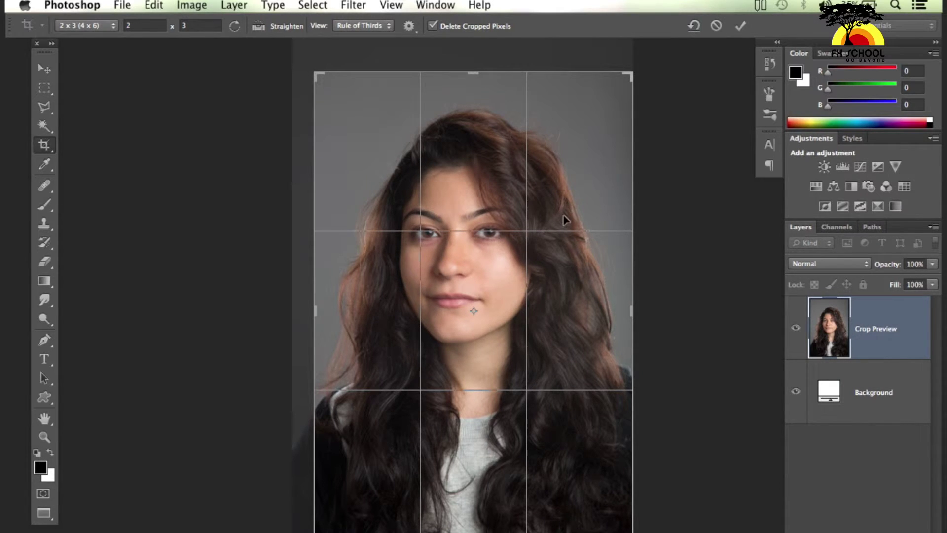
key("Return")
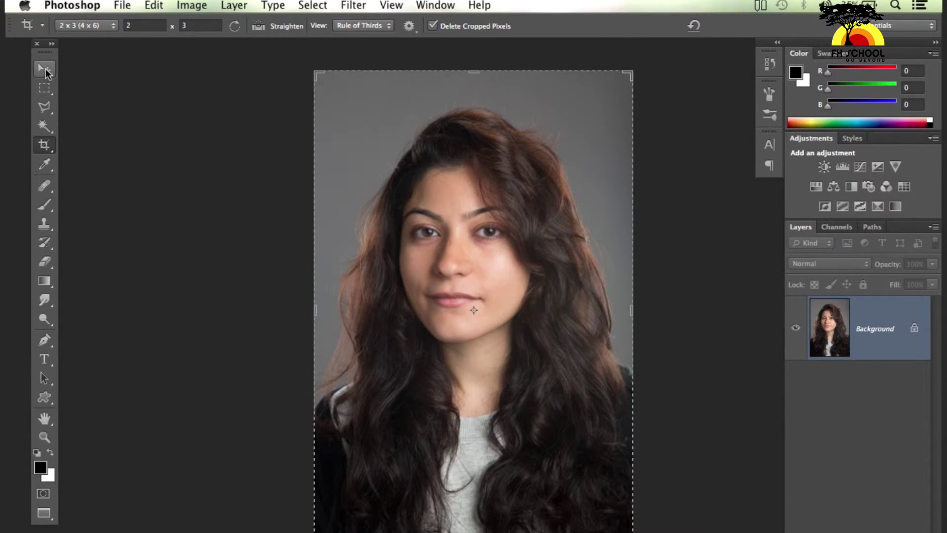
left_click(44, 68)
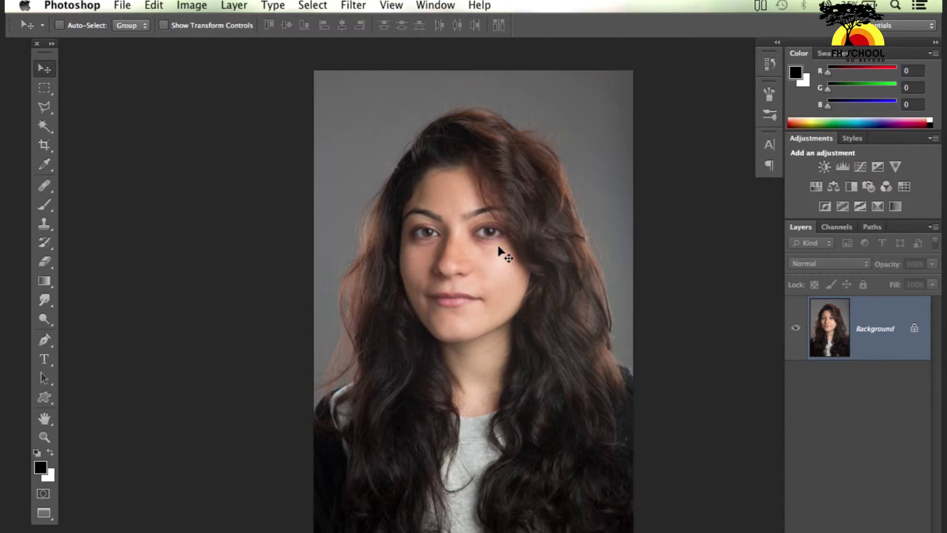
mouse_move(482, 269)
left_mouse_down()
mouse_move(482, 245)
mouse_move(477, 264)
left_mouse_up()
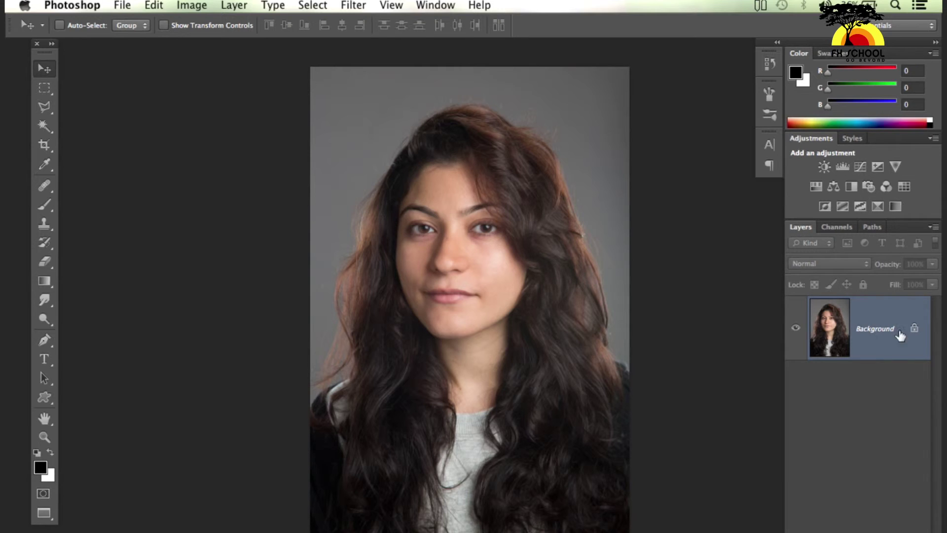
- Duplicate the Background layer as a new layer named 'Base Layer'
right_click(879, 330)
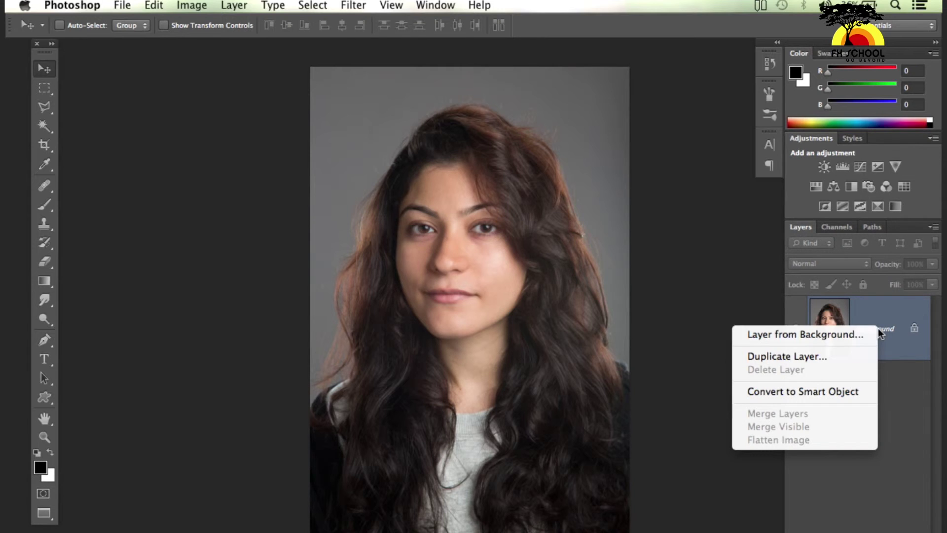
left_click(862, 357)
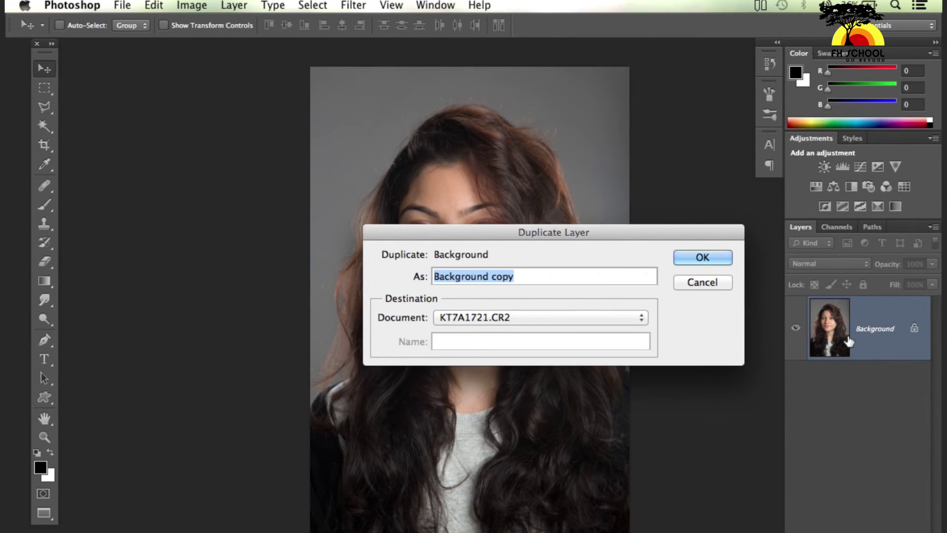
type("Base Layer")
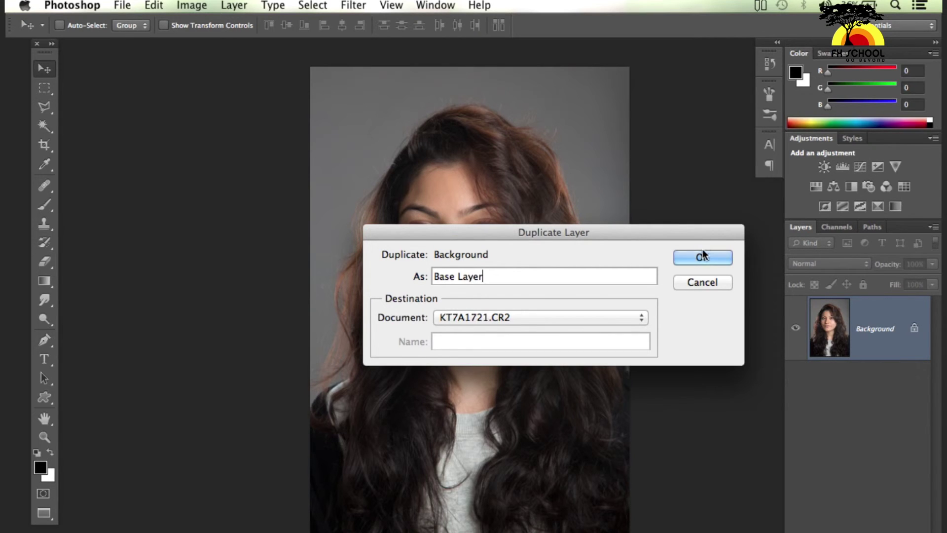
left_click(703, 257)
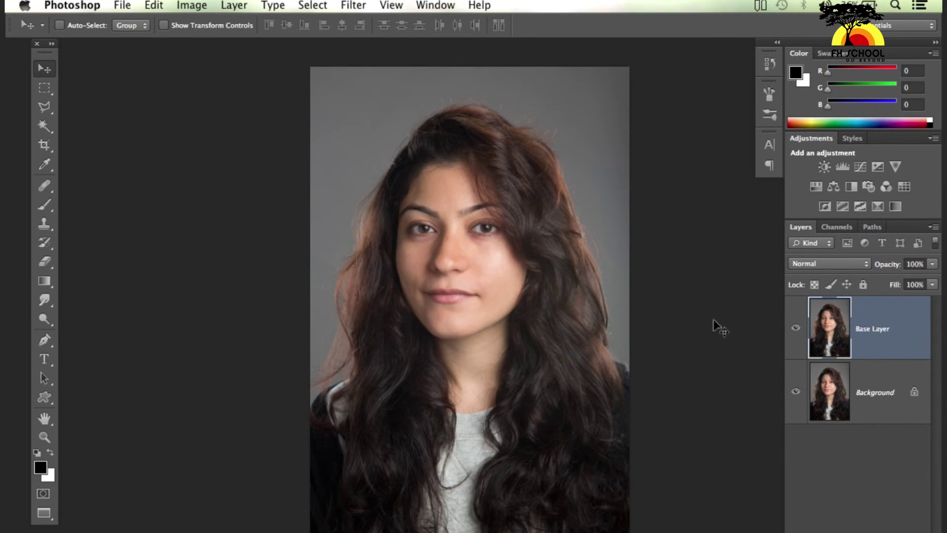
key("ctrl+plus")
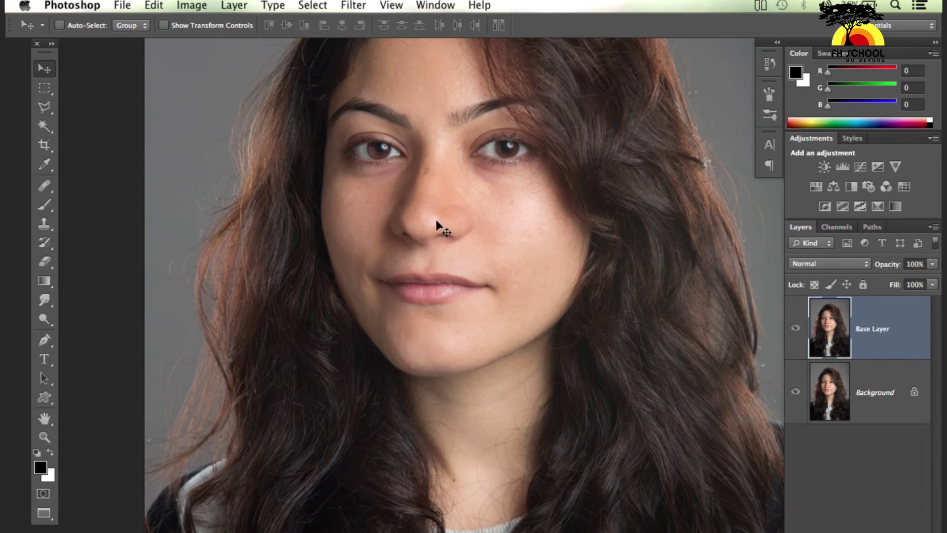
left_click_drag(434, 212, 434, 257)
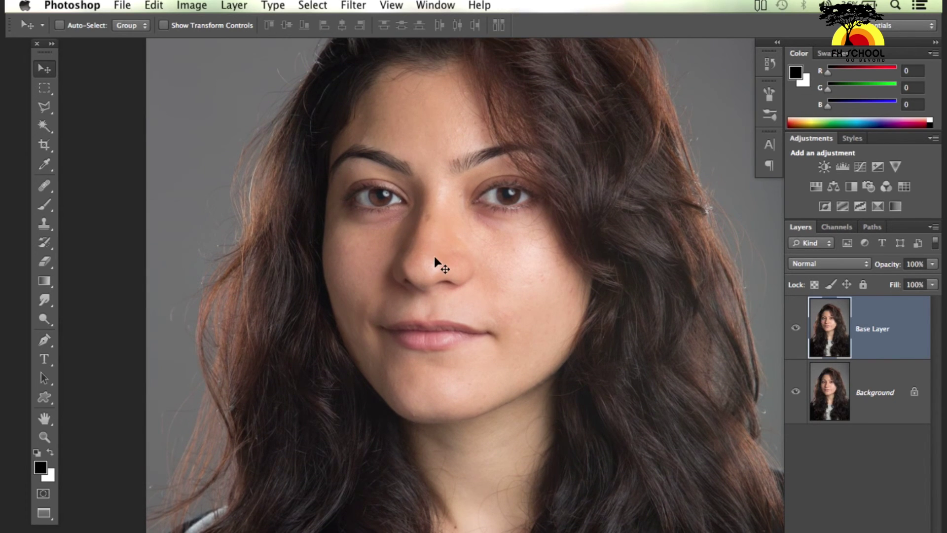